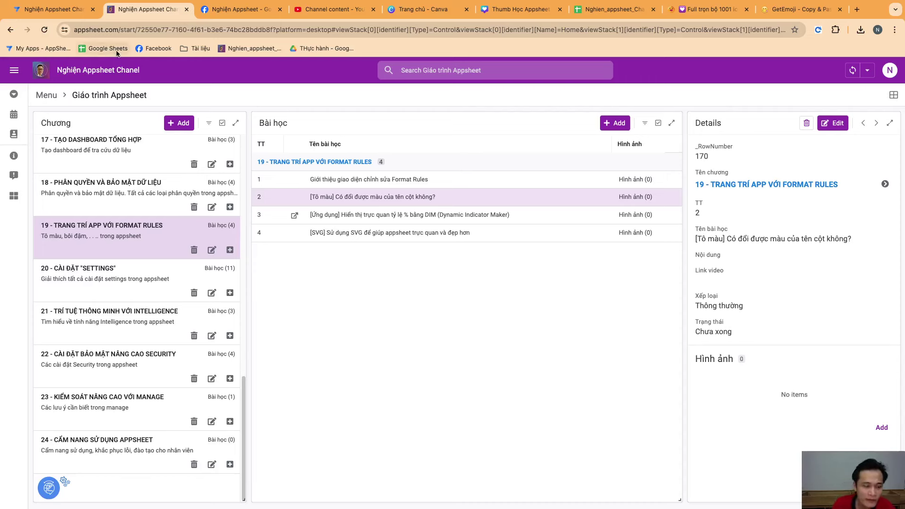
Step: In the editor's Format rules, view the Chương rule, then open the Xếp loại quan trọng rule
left_click(54, 18)
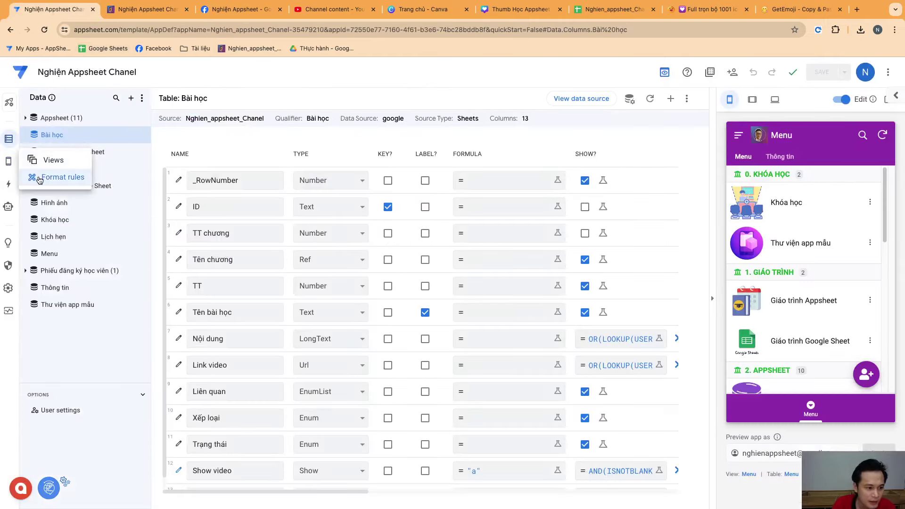
left_click(47, 176)
left_click(168, 17)
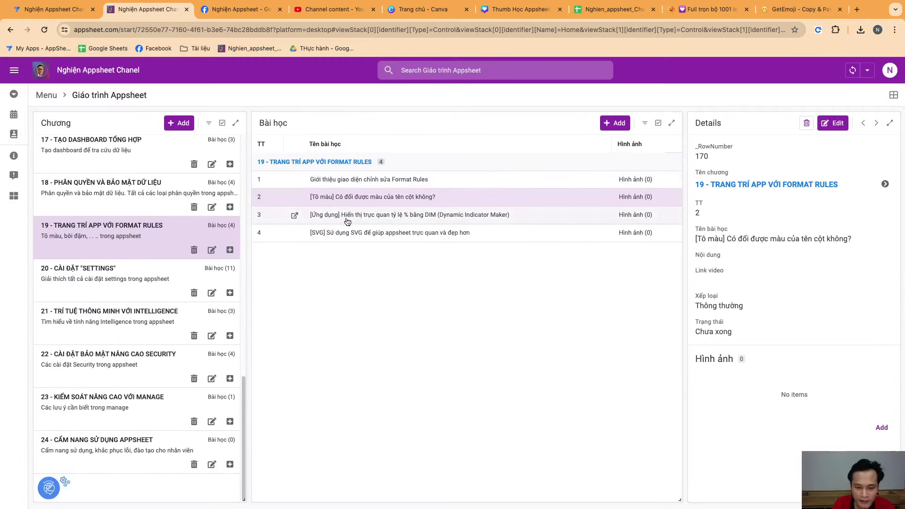
left_click(69, 17)
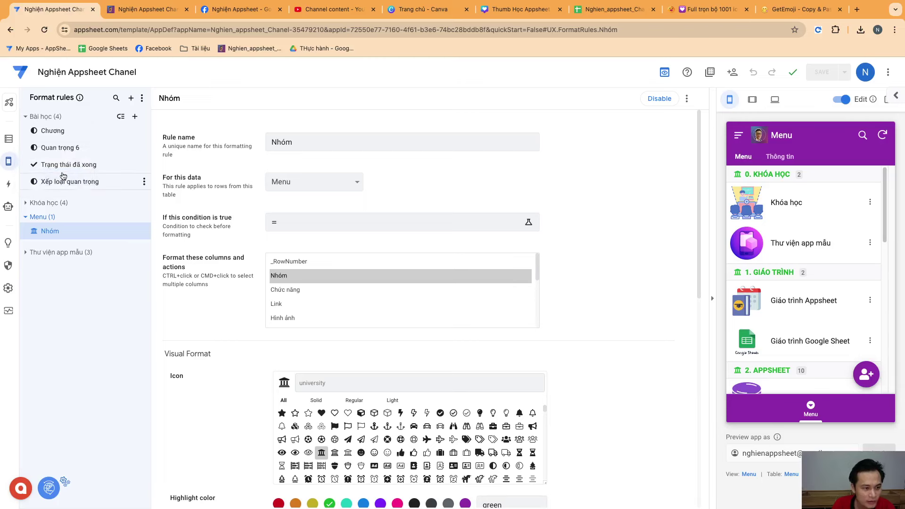
left_click(74, 137)
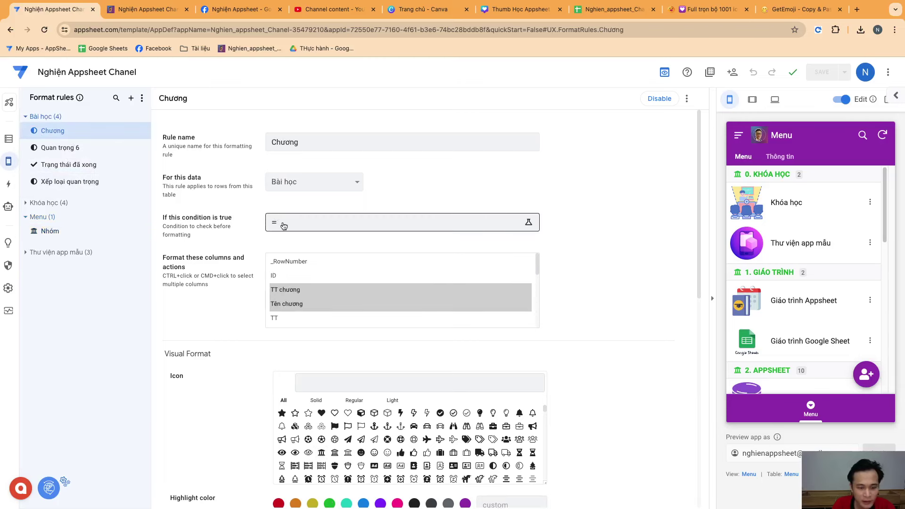
left_click(82, 186)
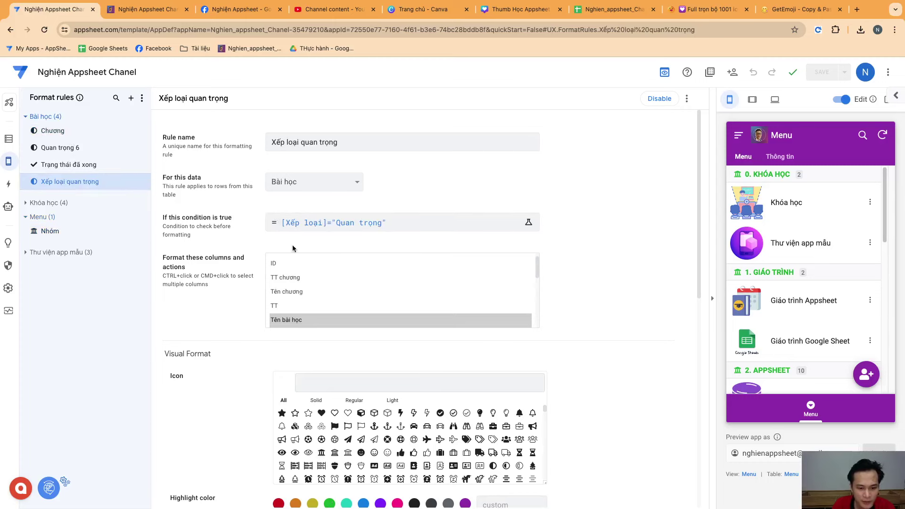
Step: Review the Xếp loại quan trọng rule's icon, text size, bold and strikethrough settings
scroll(236, 309, "down", 2)
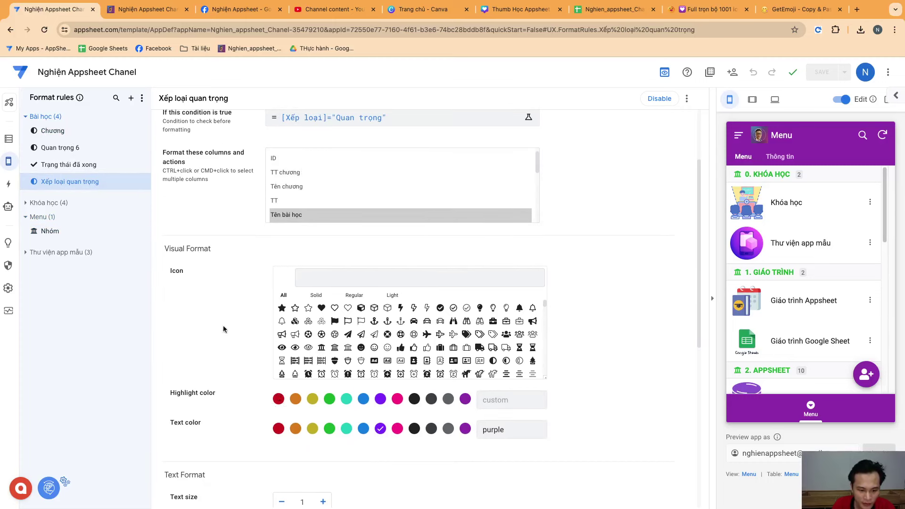
left_click_drag(184, 272, 174, 272)
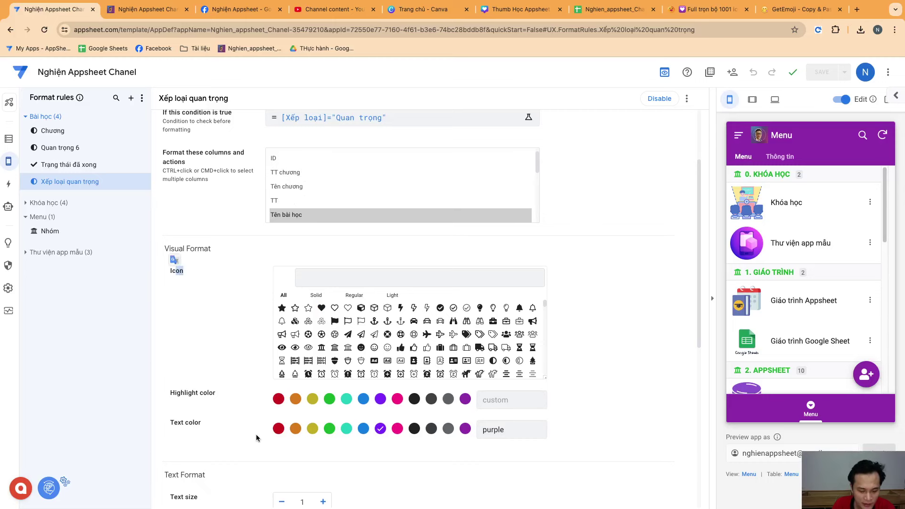
scroll(259, 434, "down", 2)
left_click_drag(206, 358, 178, 357)
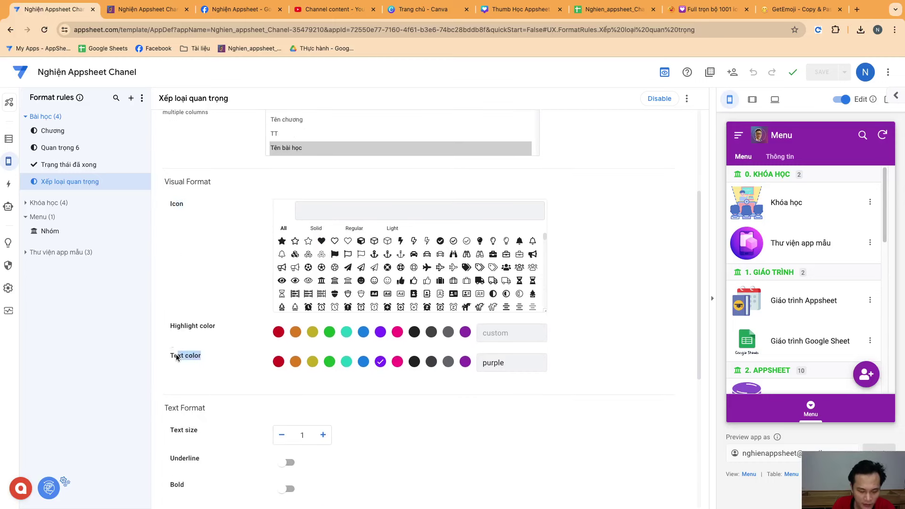
scroll(224, 377, "down", 3)
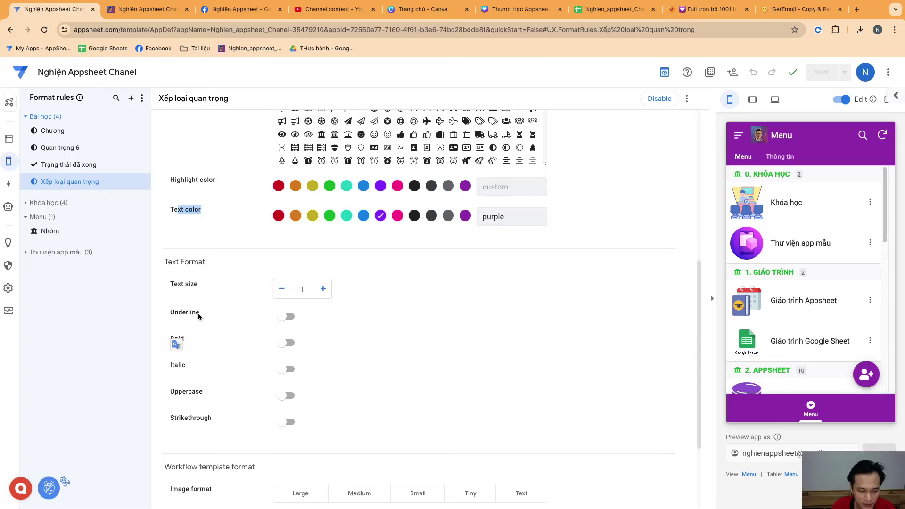
left_click_drag(205, 292, 182, 285)
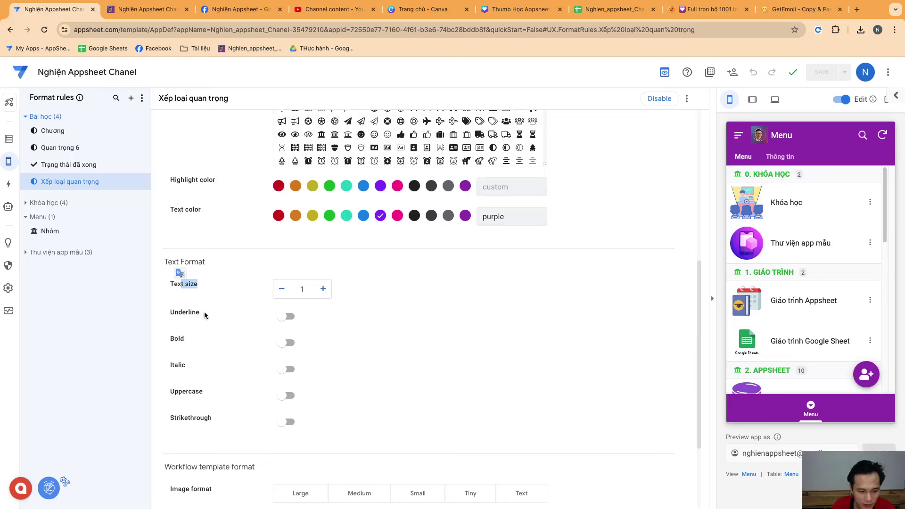
mouse_move(205, 315)
left_mouse_down()
mouse_move(169, 314)
mouse_move(173, 394)
left_mouse_up()
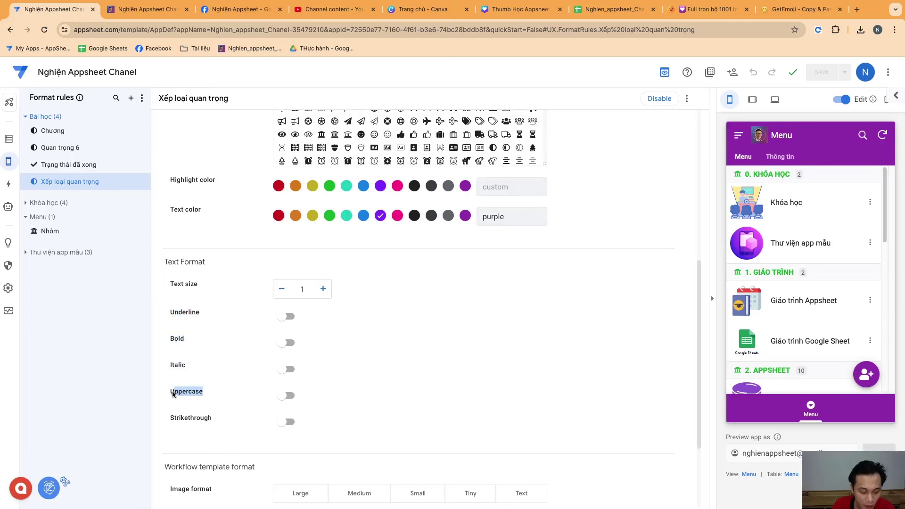
left_click_drag(212, 419, 185, 421)
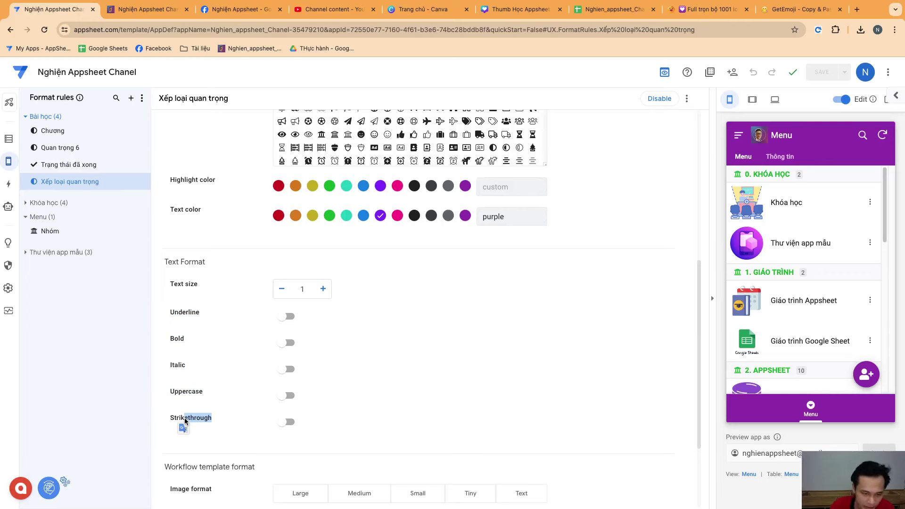
scroll(268, 163, "up", 3)
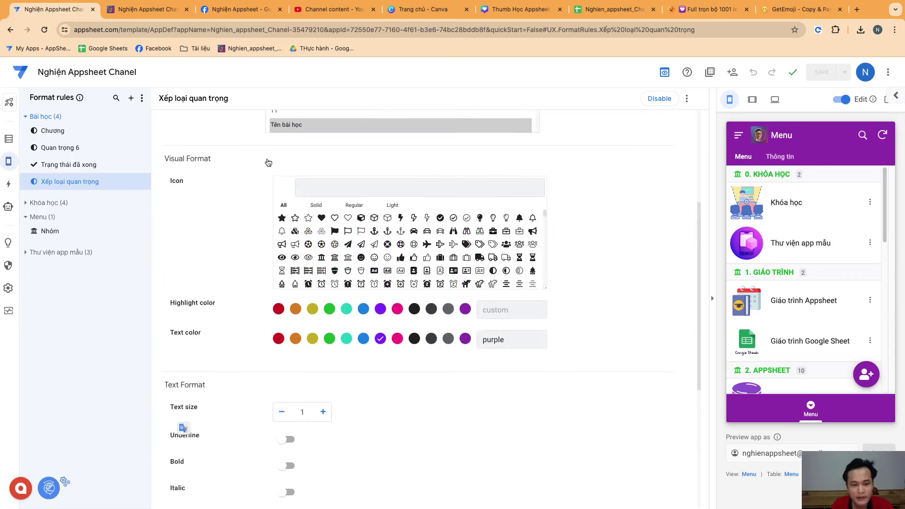
scroll(268, 162, "up", 2)
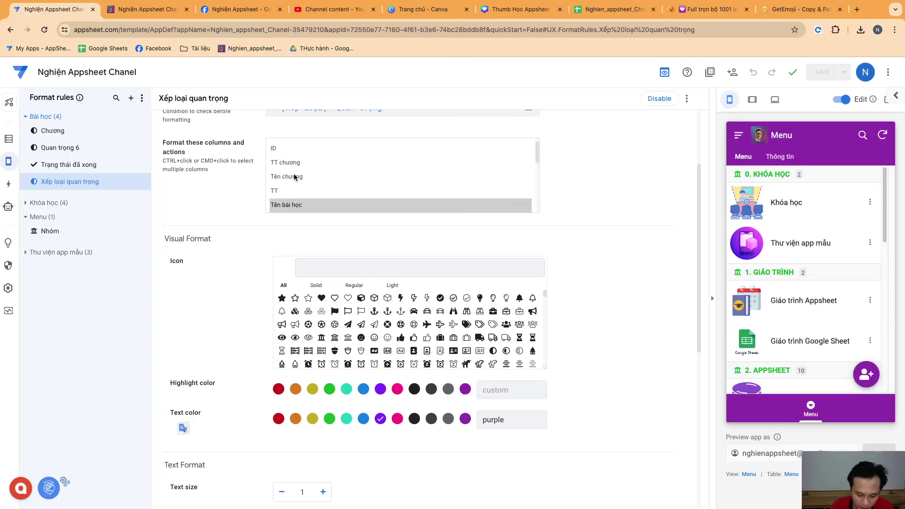
Step: Show the Bài học table's columns grid in Data, scroll it sideways, then return to the running app
left_click(9, 140)
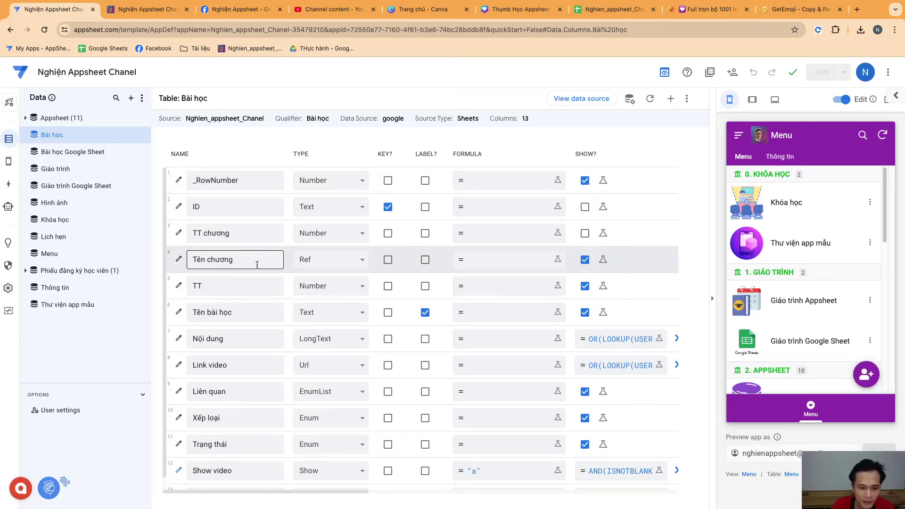
left_click_drag(313, 491, 561, 491)
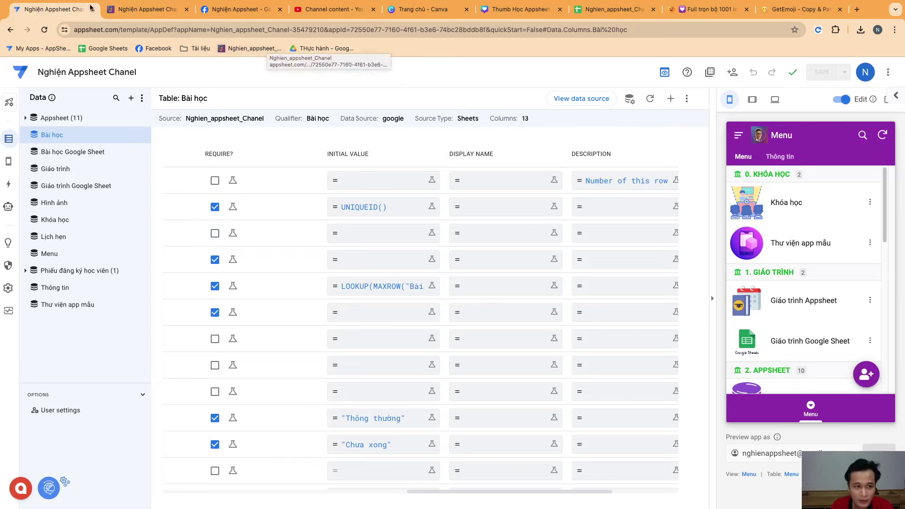
key("ctrl+Tab")
Step: Start a new chapter 19 lesson, cancel it unsaved, and go to the run.vn emoji page
left_click(618, 123)
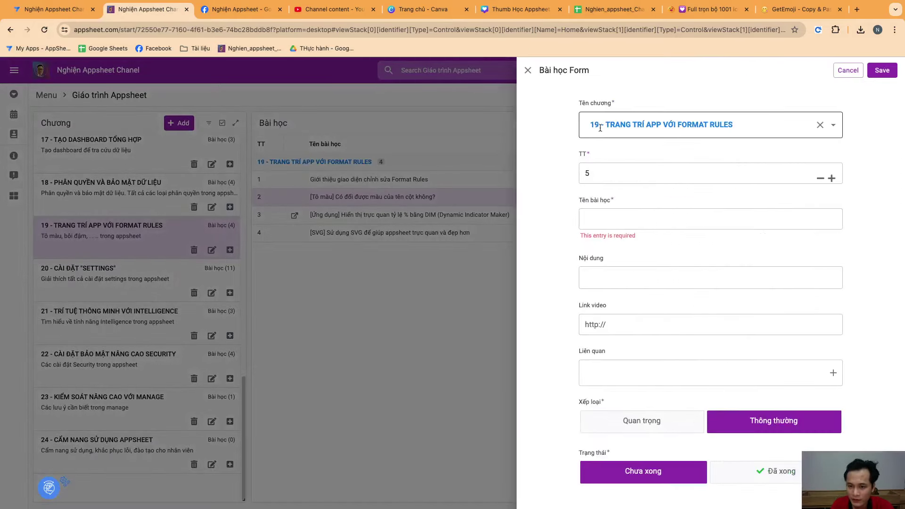
left_click(854, 72)
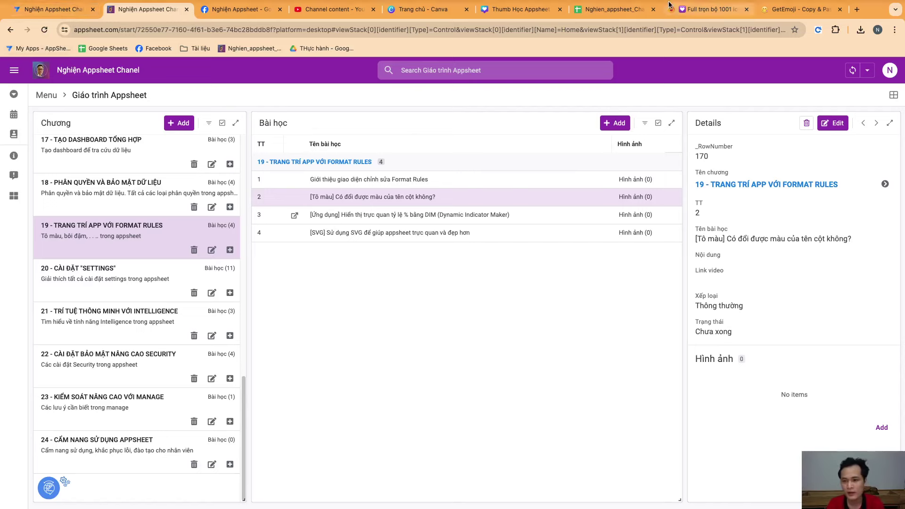
left_click(712, 9)
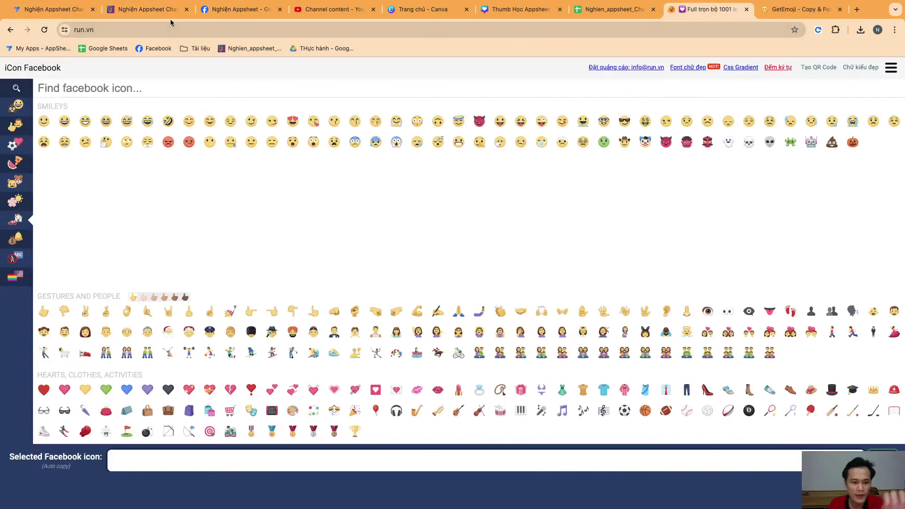
Step: Copy the blue circle emoji from run.vn's Symbols set and return to the Bài học columns
left_click(774, 10)
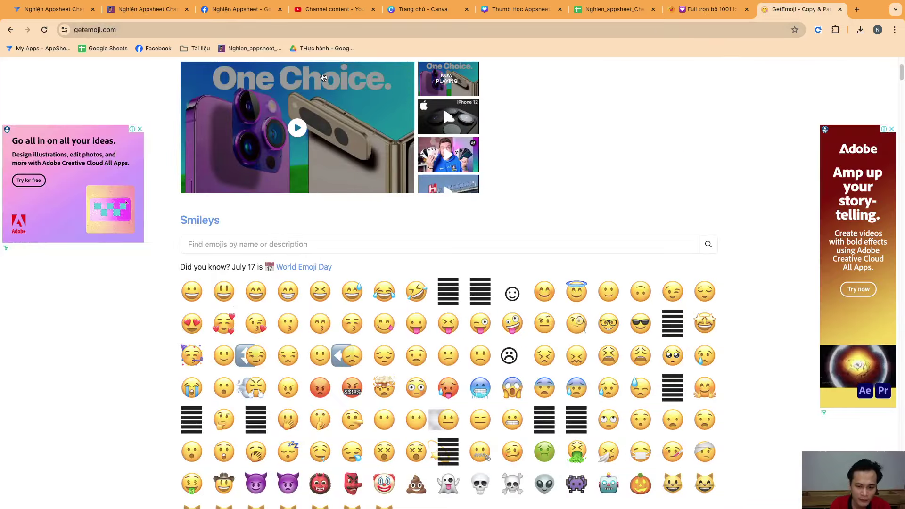
left_click(698, 9)
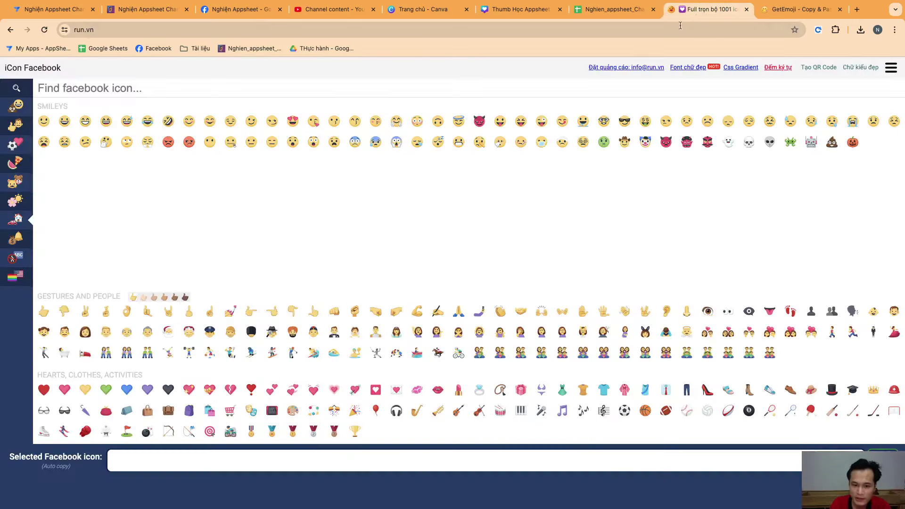
scroll(358, 212, "down", 5)
scroll(376, 205, "down", 5)
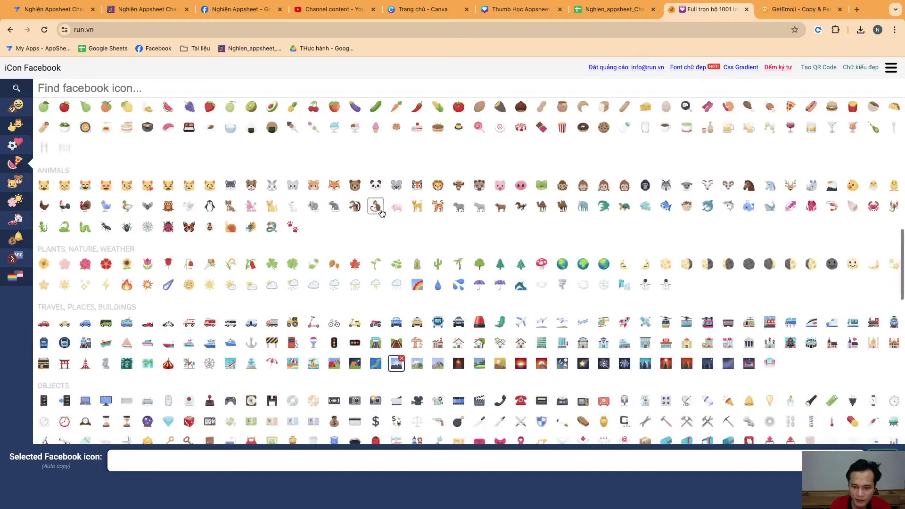
scroll(376, 207, "down", 5)
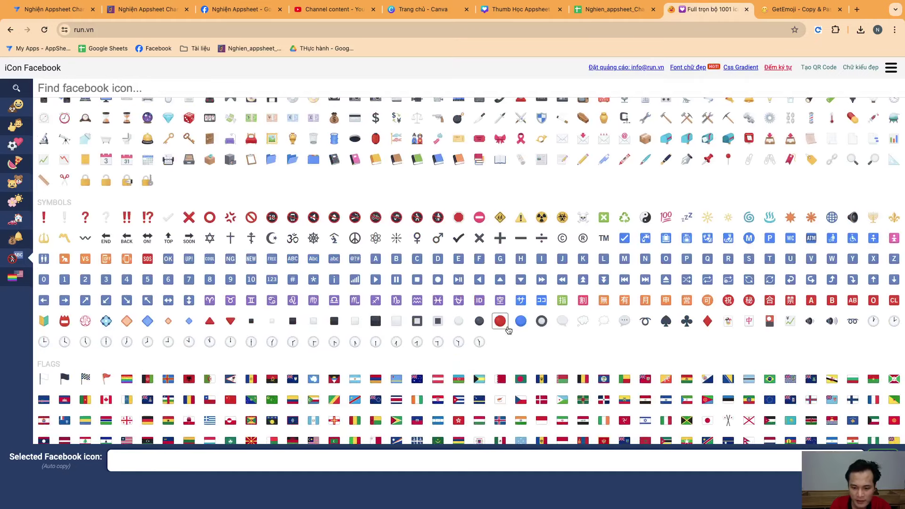
scroll(517, 323, "up", 7)
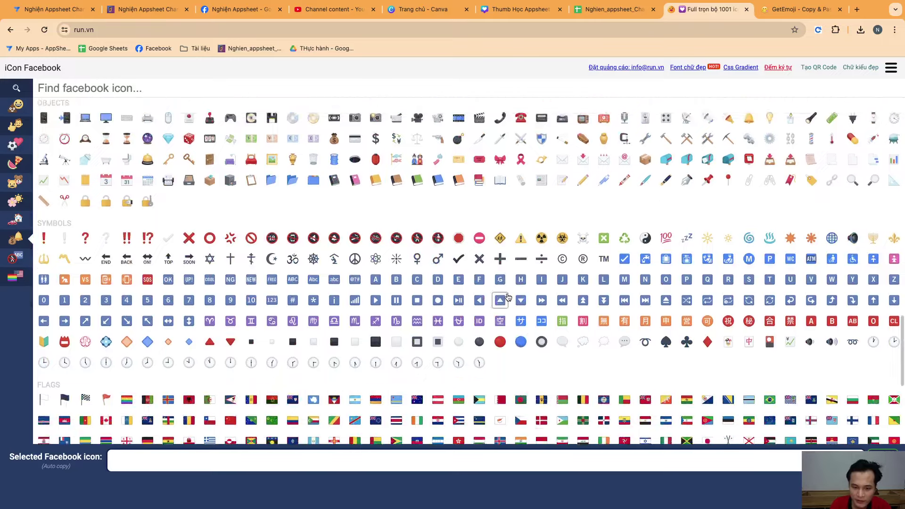
scroll(514, 324, "down", 5)
scroll(511, 324, "down", 4)
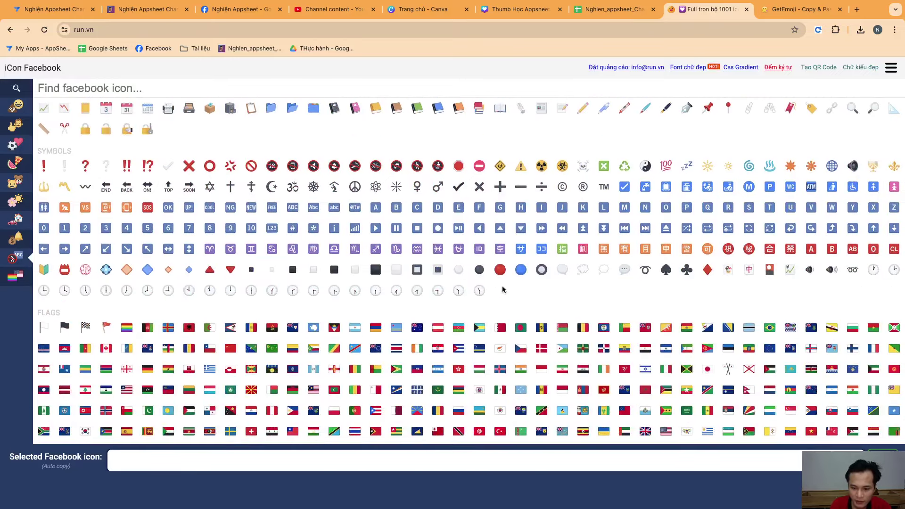
left_click(520, 269)
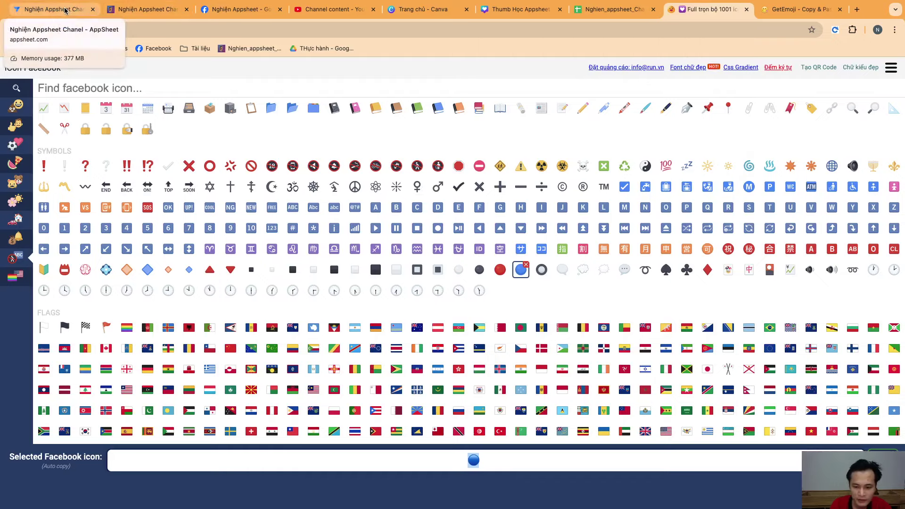
left_click(80, 9)
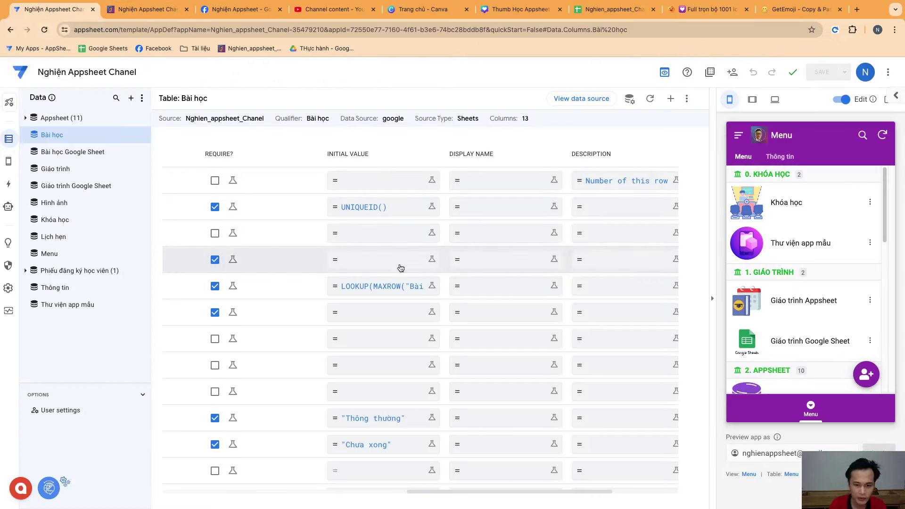
Step: Set Tên bài học's display name to '🔵 Tên bài học', save, and sync the running app
left_click_drag(472, 493, 267, 463)
scroll(267, 463, "left", 5)
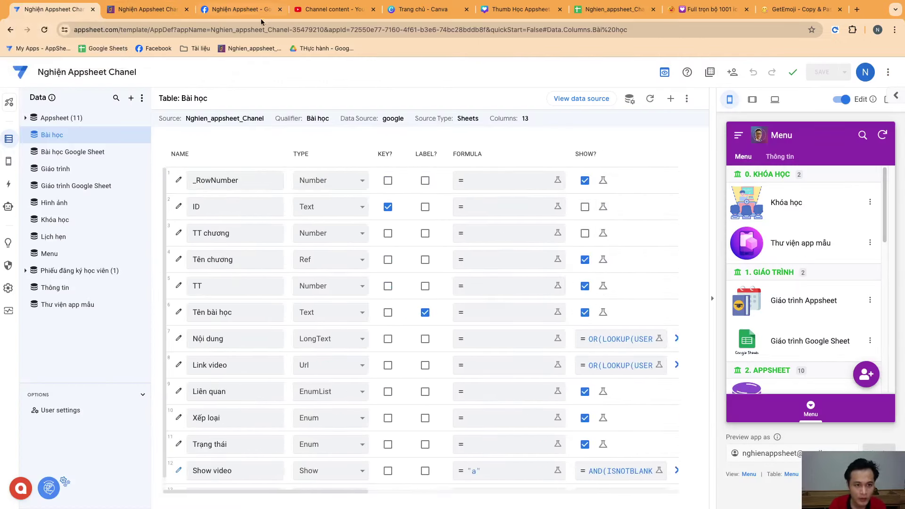
left_click(147, 8)
left_click(70, 9)
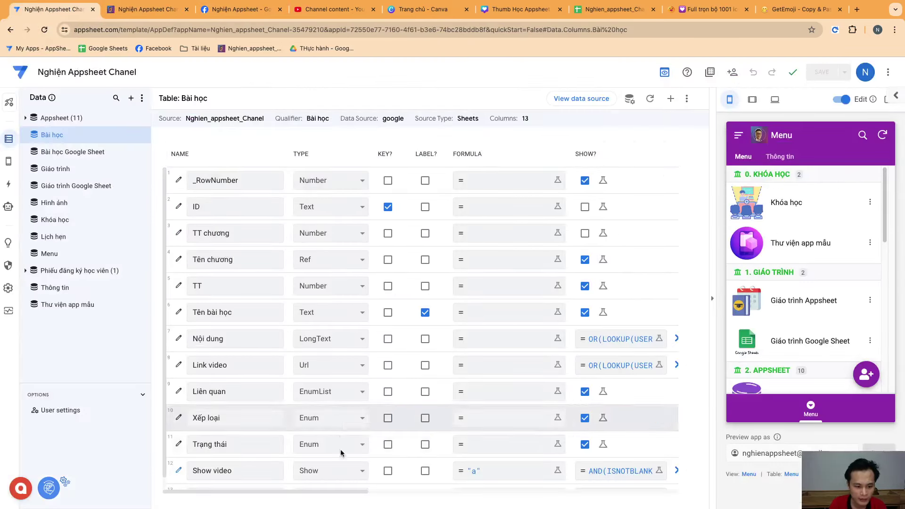
left_click_drag(363, 491, 564, 478)
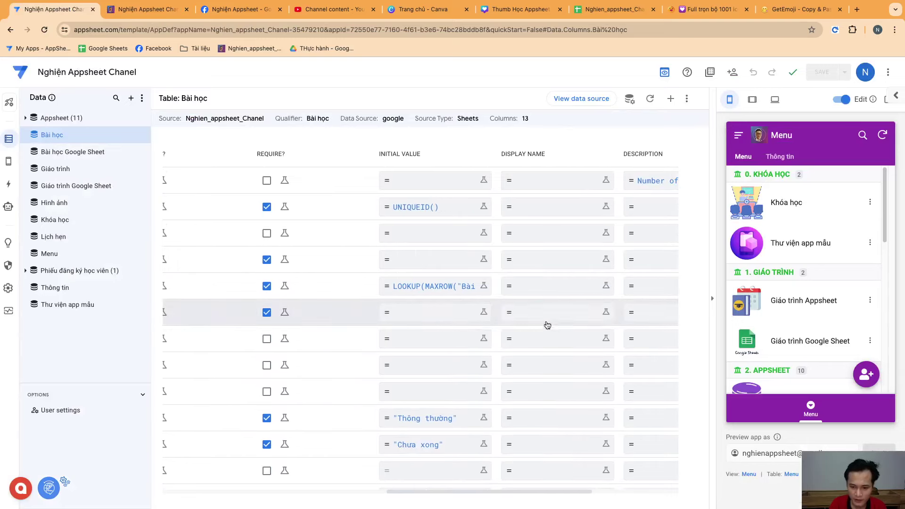
left_click(542, 312)
type("\"")
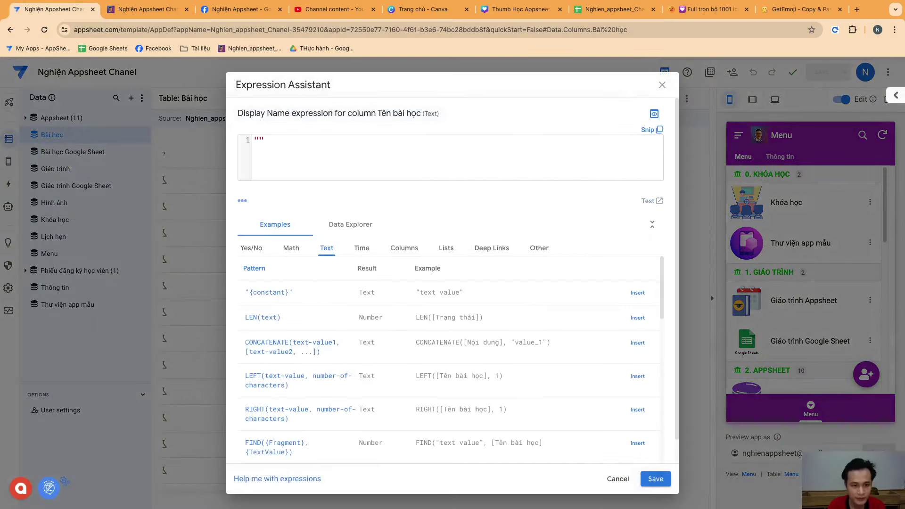
type("🔵 Tên bài ")
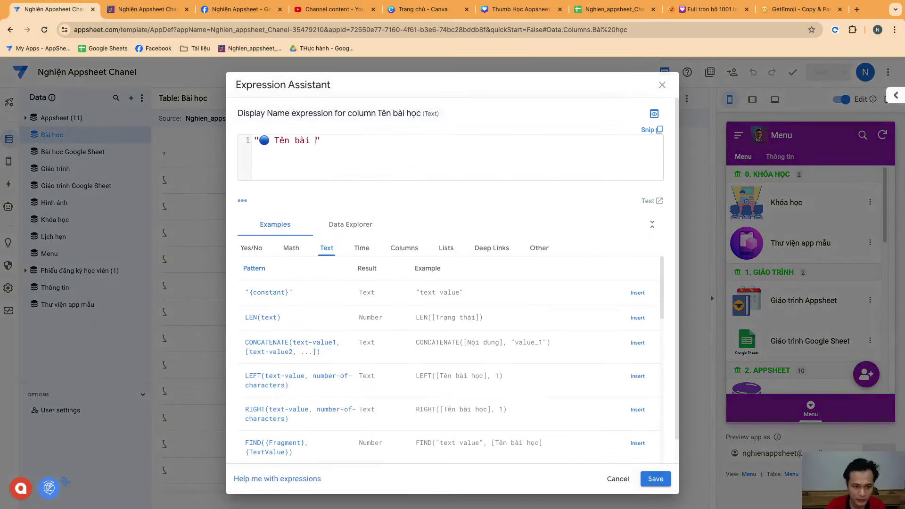
type("học")
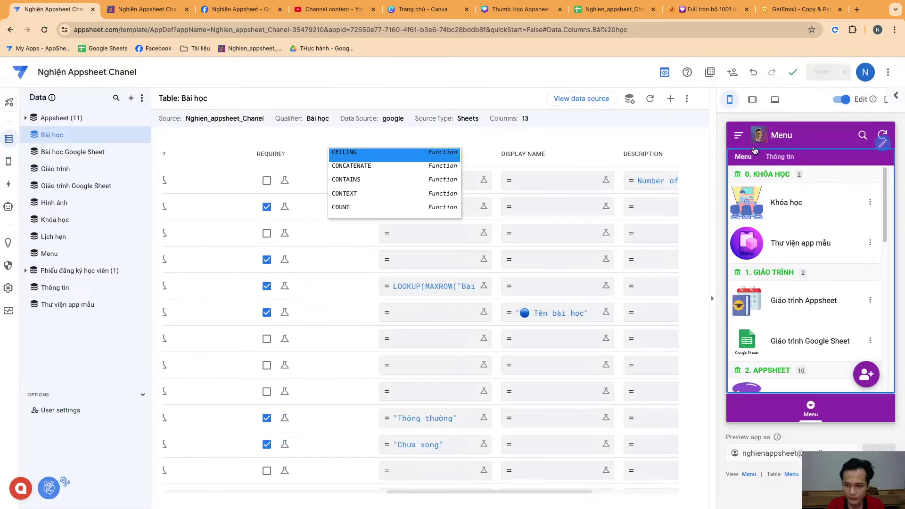
left_click(655, 478)
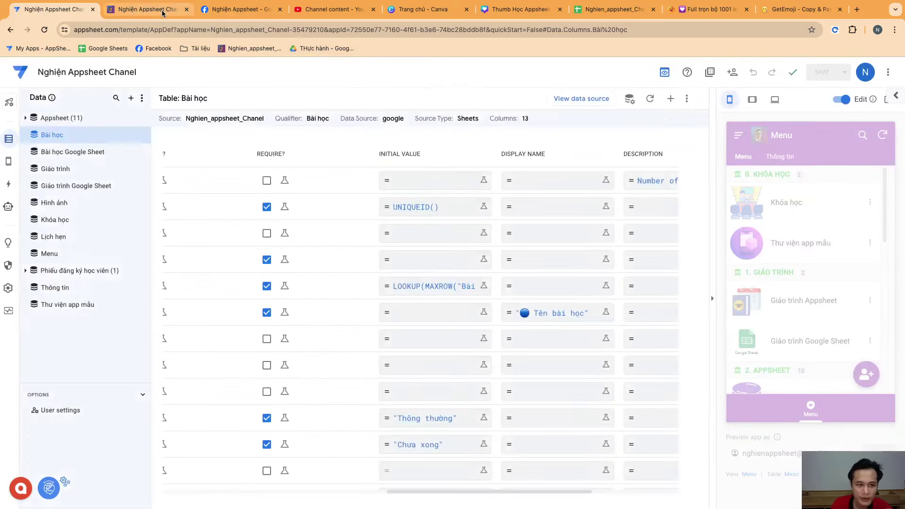
left_click(146, 9)
left_click(855, 70)
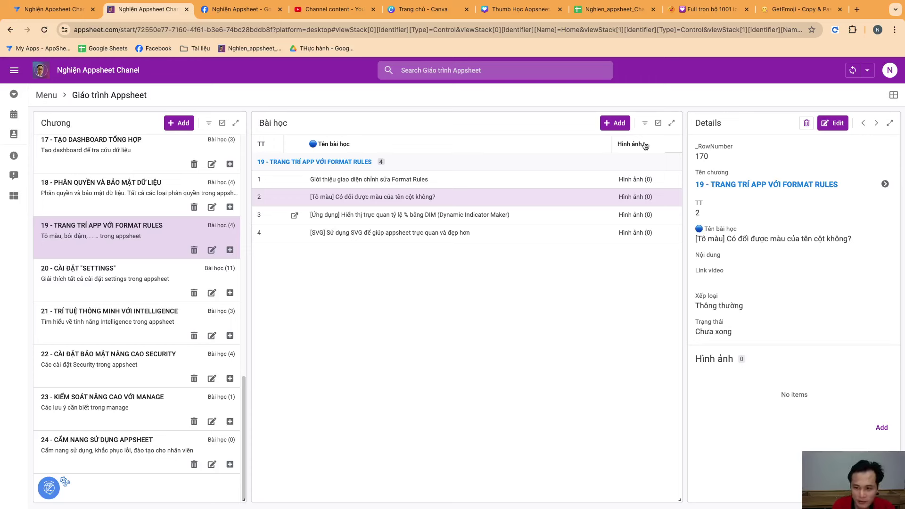
Step: Go back to the run.vn emoji collection page
left_click(730, 17)
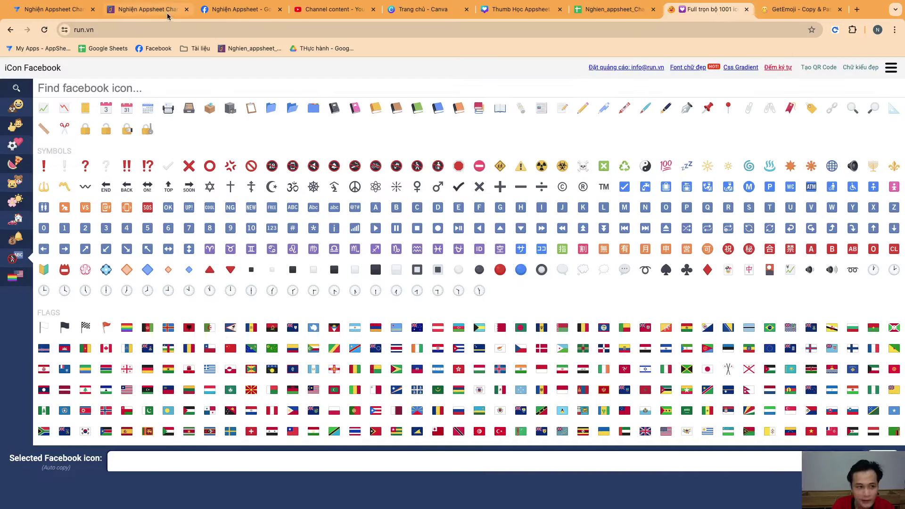
Step: Return to the Nghiện Appsheet Chanel tab showing the running app
left_click(141, 9)
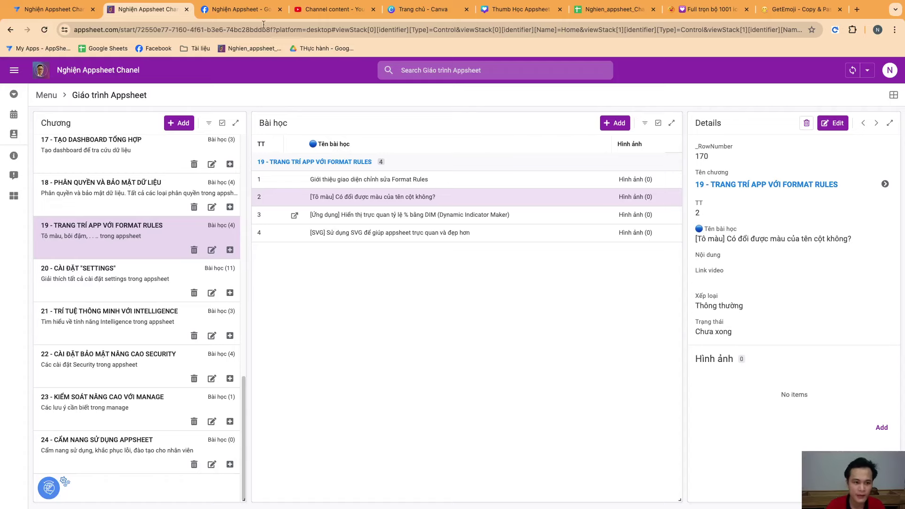
left_click(258, 9)
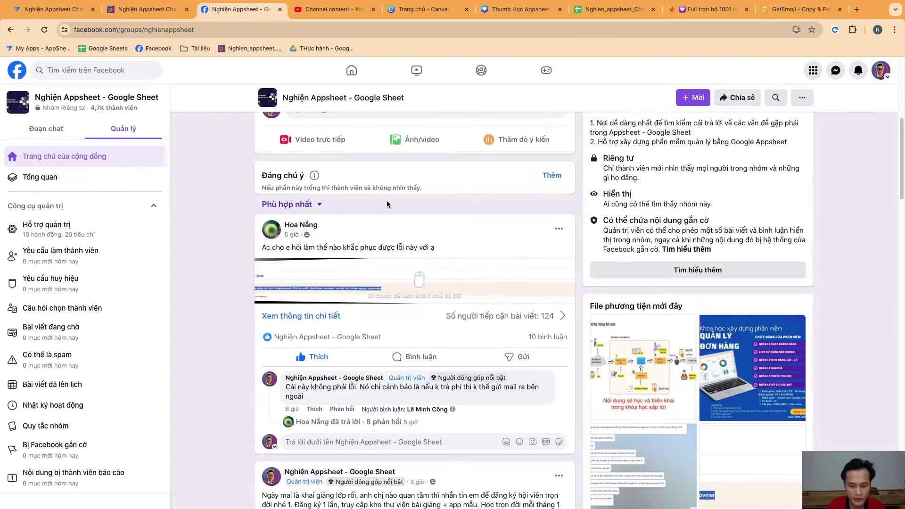
left_click(149, 14)
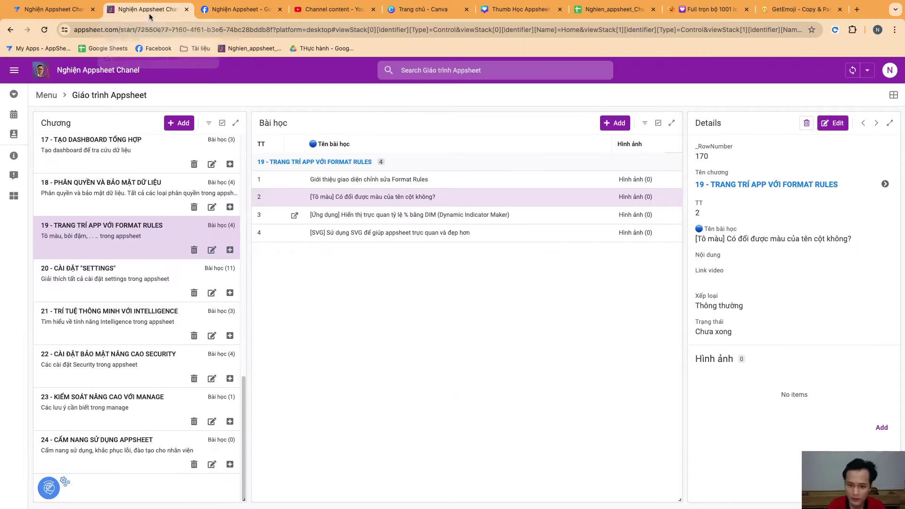